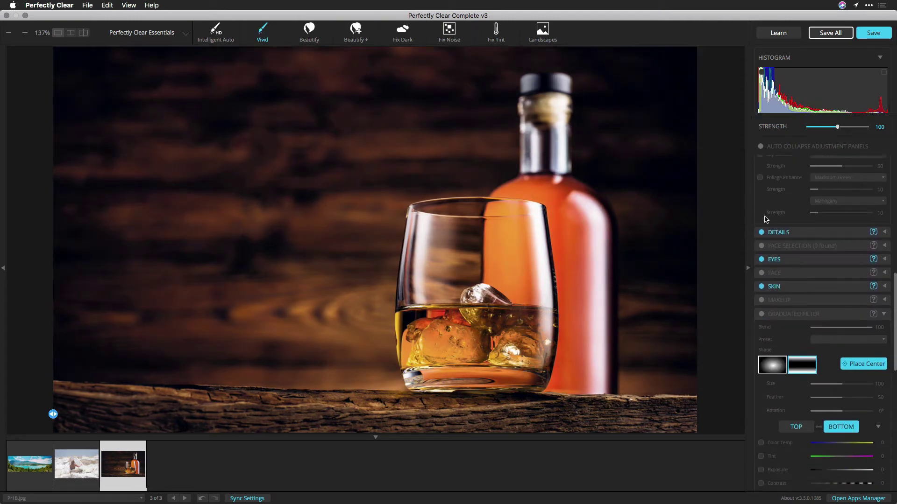
Step: Turn on a radial graduated filter centred on the whiskey glass and adjust its roundness
left_click(761, 314)
scroll(783, 306, "down", 3)
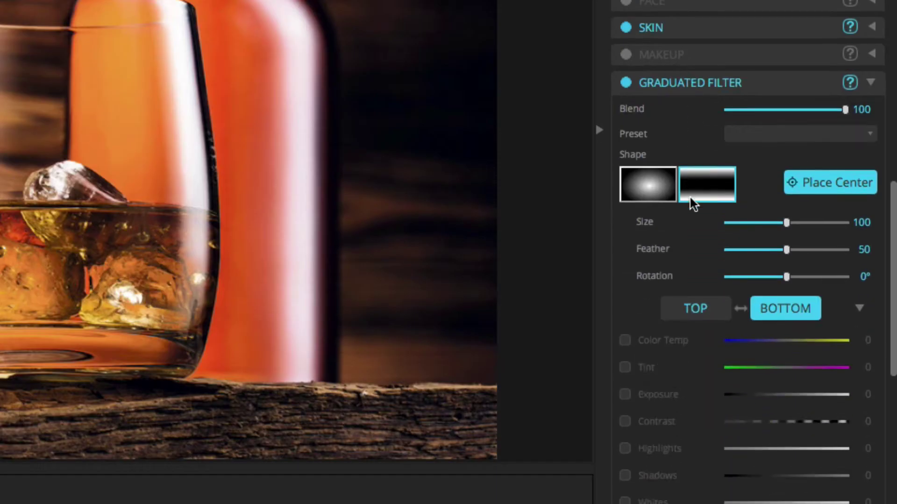
scroll(690, 198, "down", 2)
left_click(655, 88)
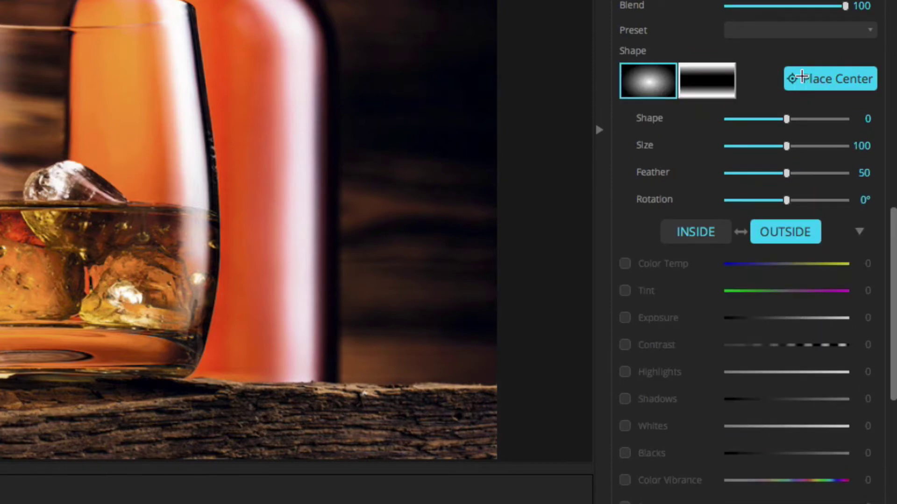
left_click(796, 78)
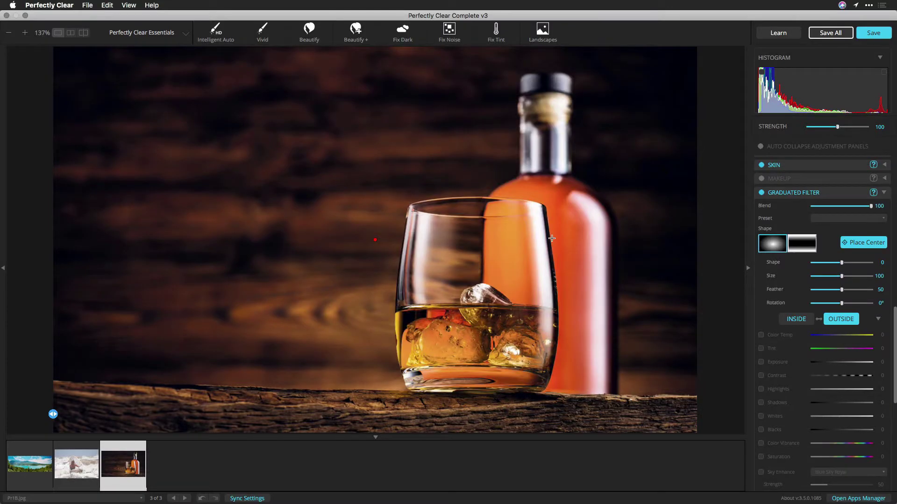
left_click(206, 70)
left_click_drag(841, 263, 859, 276)
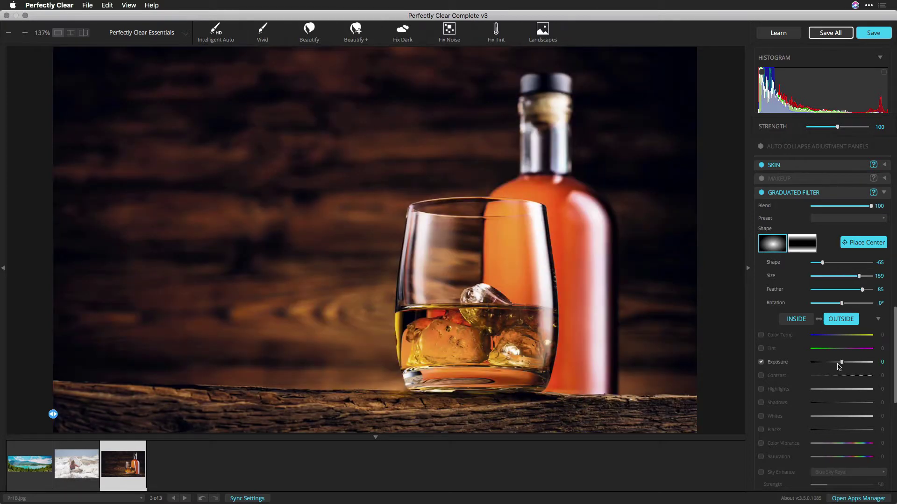
Step: Darken the area outside the filter (Exposure -17) and warm the inside to Color Temp 54
left_click_drag(841, 363, 836, 366)
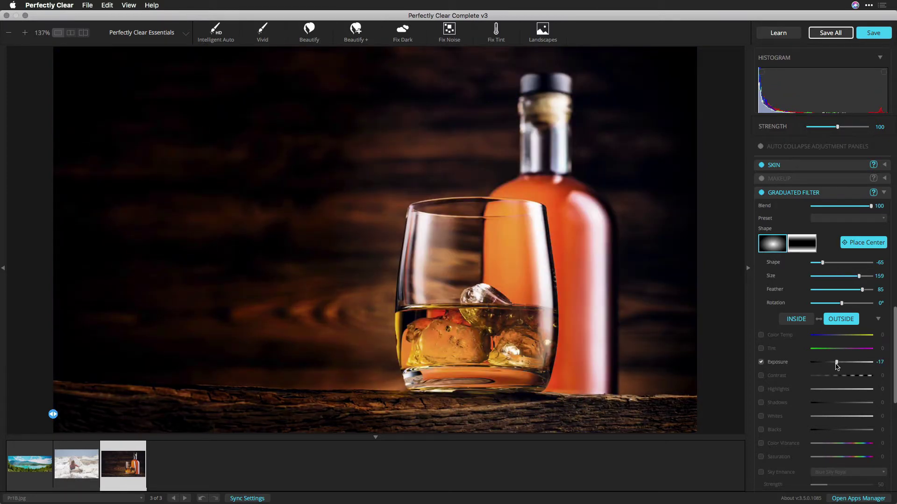
left_click(799, 322)
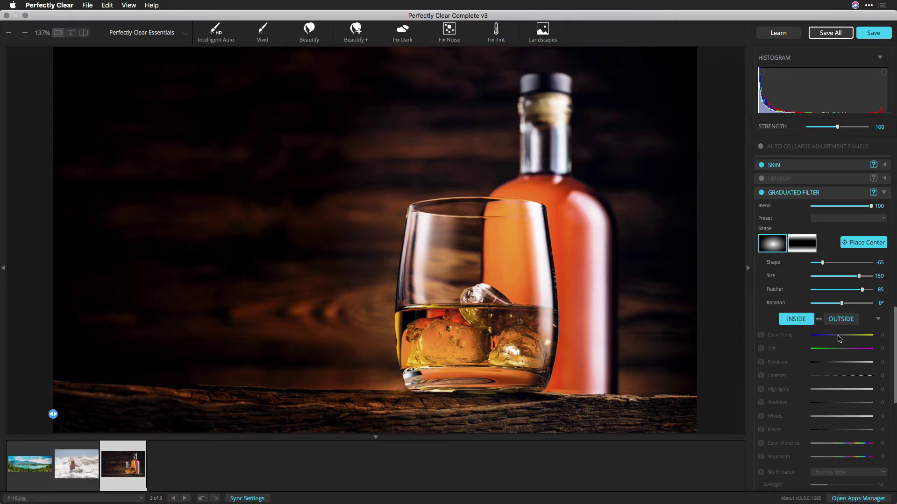
left_click(839, 336)
left_click_drag(850, 337, 858, 337)
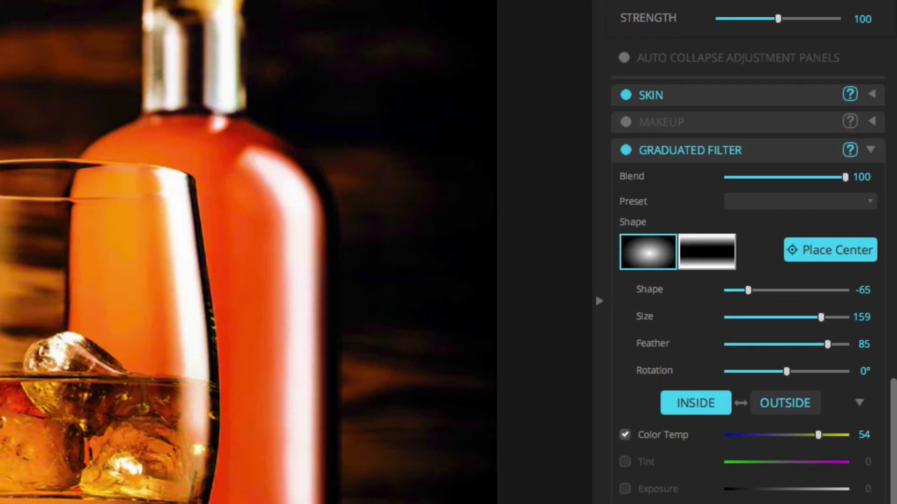
Step: Apply the Center Boost Vignette preset to the whiskey photo
left_click(868, 205)
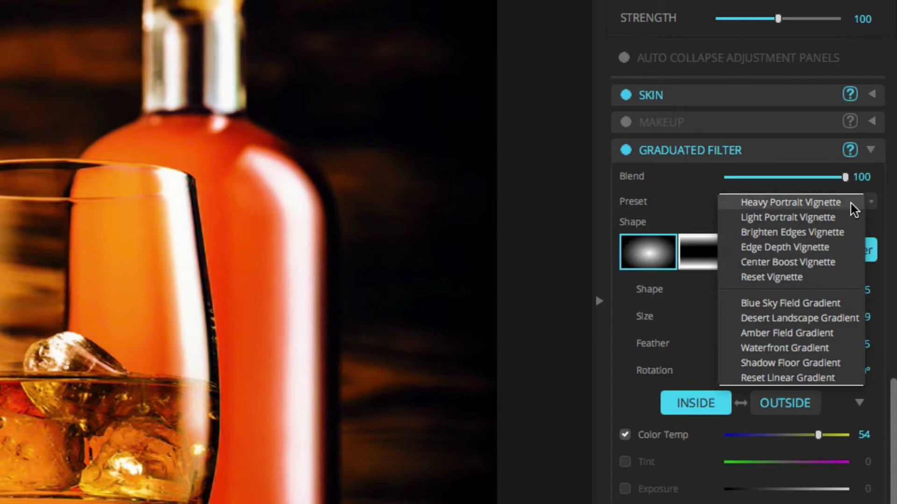
left_click(851, 261)
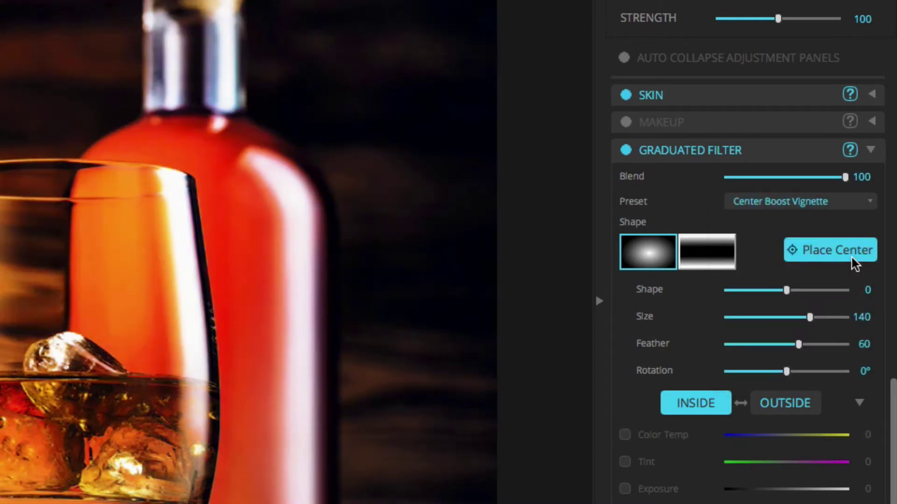
left_click(741, 206)
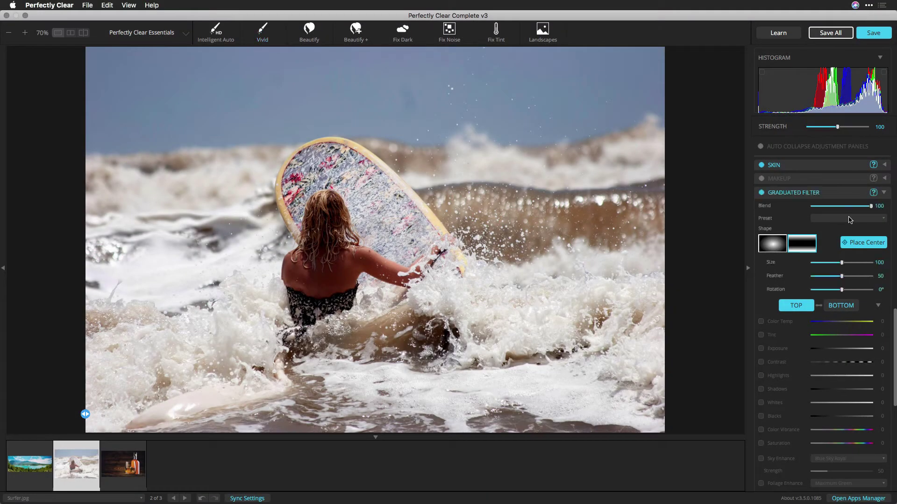
Step: Apply the Heavy Portrait Vignette preset to the surfer photo
left_click(849, 219)
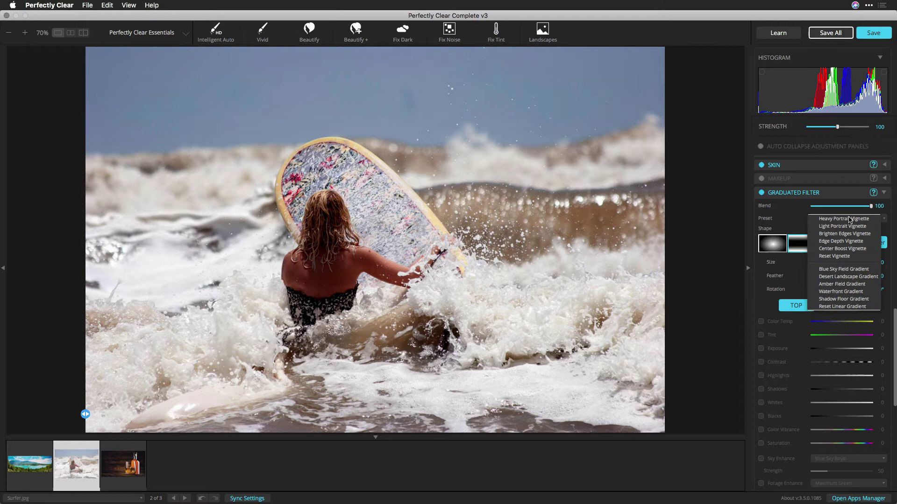
left_click(849, 220)
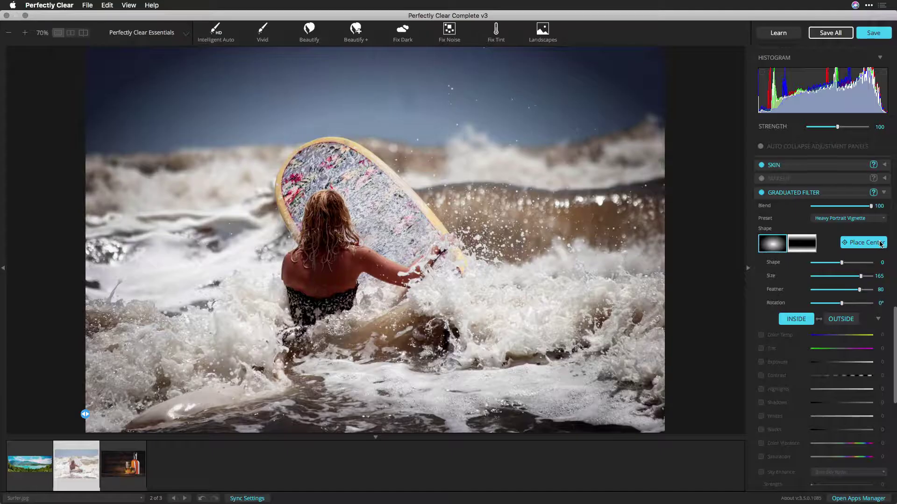
left_click(840, 201)
Step: Centre the vignette on the surfer and set its Shape to 8
left_click(326, 267)
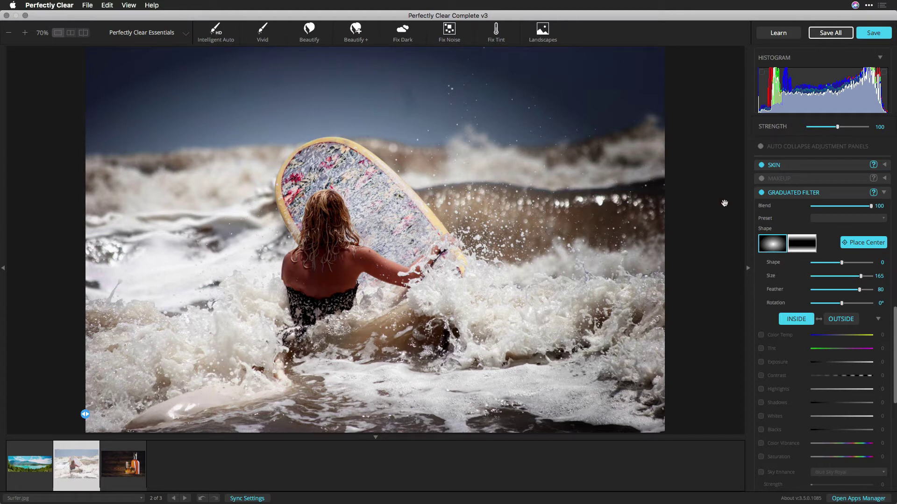
mouse_move(871, 206)
left_mouse_down()
mouse_move(822, 212)
mouse_move(892, 218)
mouse_move(828, 222)
mouse_move(873, 222)
left_mouse_up()
Step: Form a soft tilted oval vignette: Shape -76, Size 154, Feather 92, Rotation -41°
left_click_drag(845, 264, 844, 265)
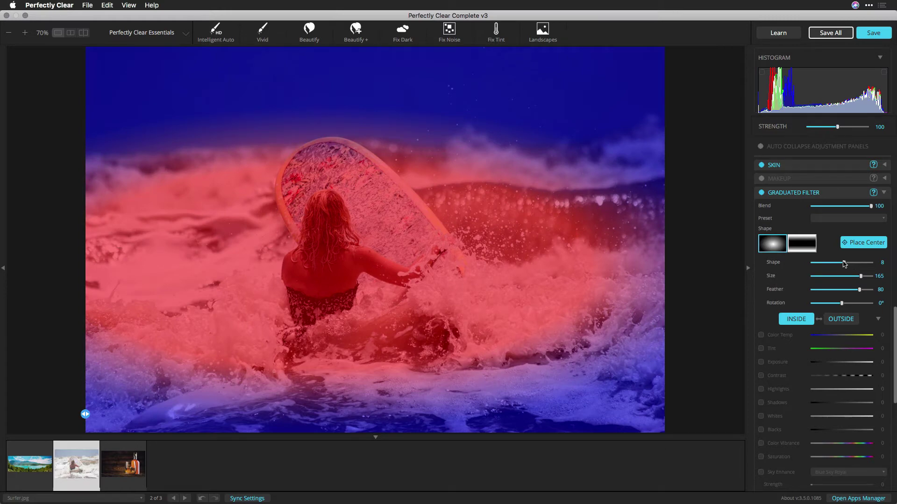
left_click_drag(844, 263, 828, 305)
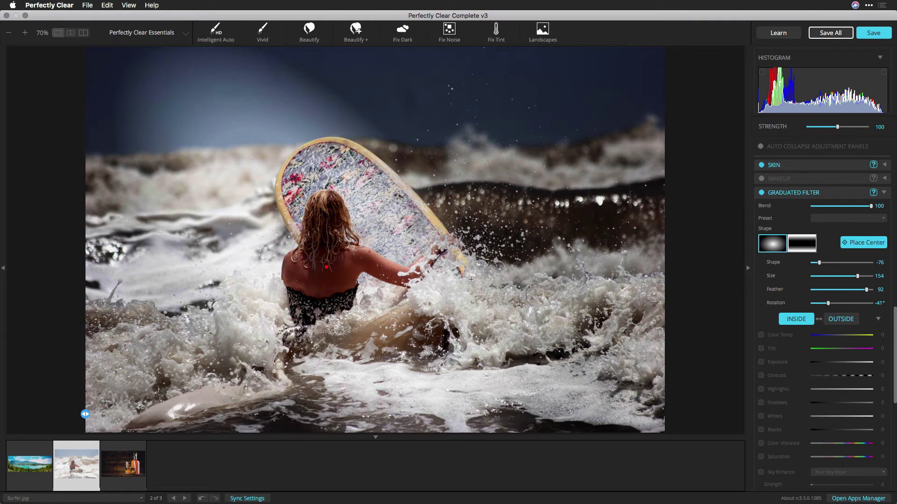
Step: Re-centre the filter with Feather 100 and darken the outside area to Exposure -60
left_click(364, 254)
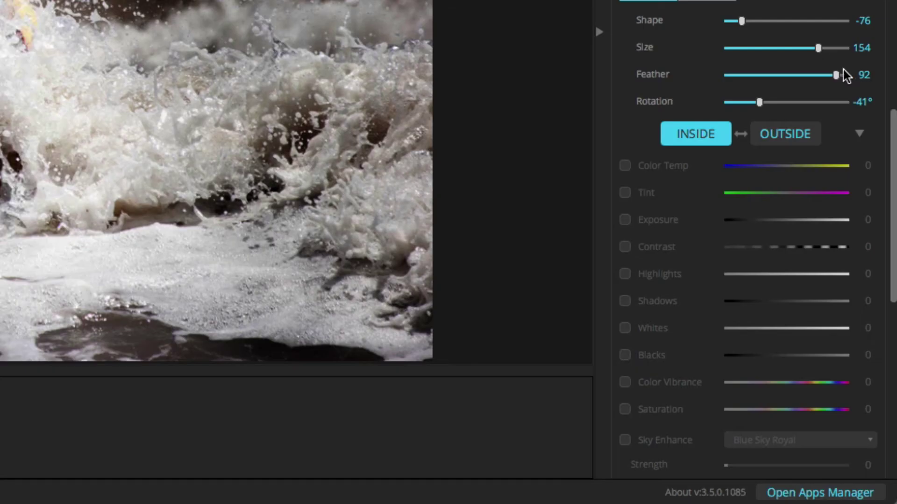
left_click_drag(837, 74, 853, 77)
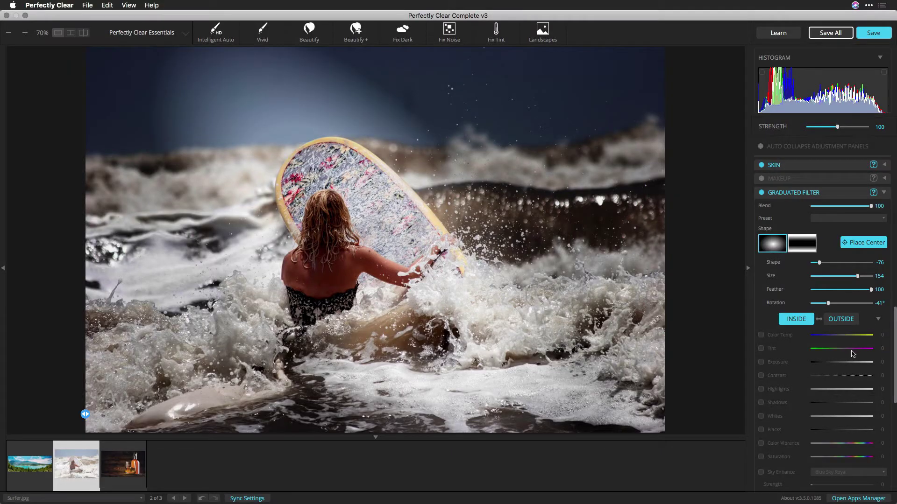
left_click(841, 320)
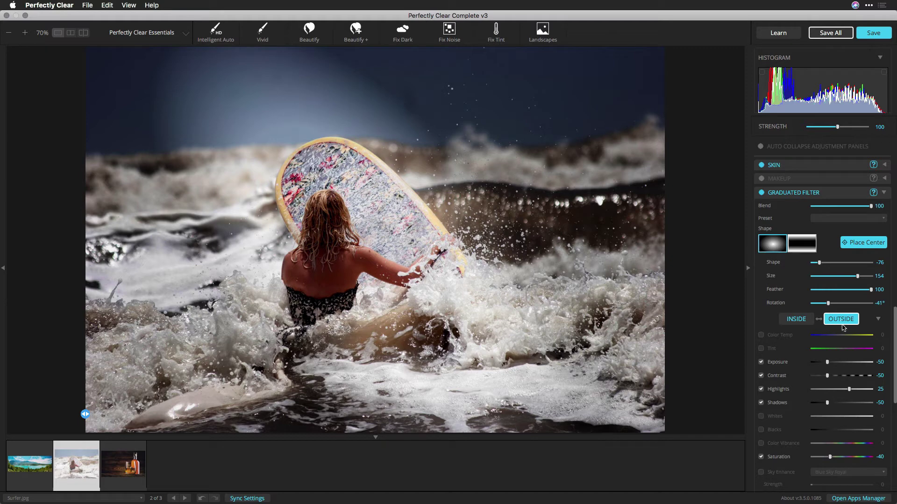
left_click_drag(828, 365, 853, 378)
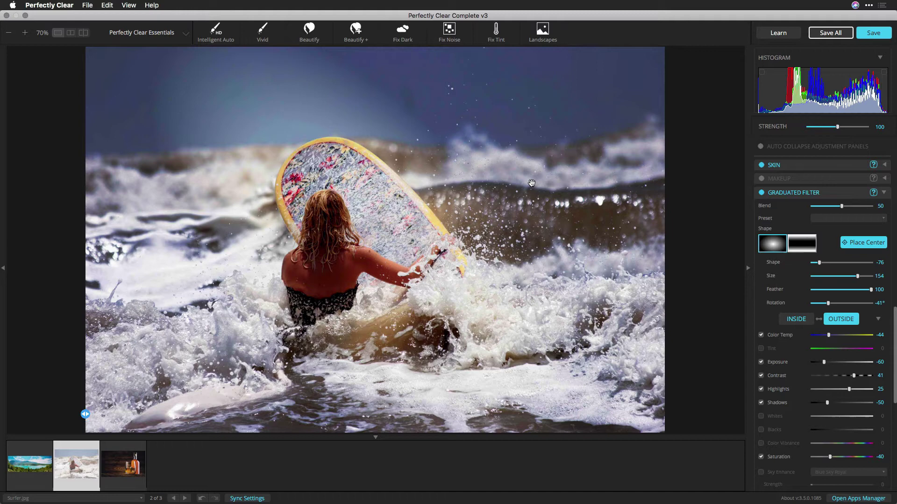
Step: Switch to the lake landscape photo and enable a linear graduated filter on it
left_click(44, 470)
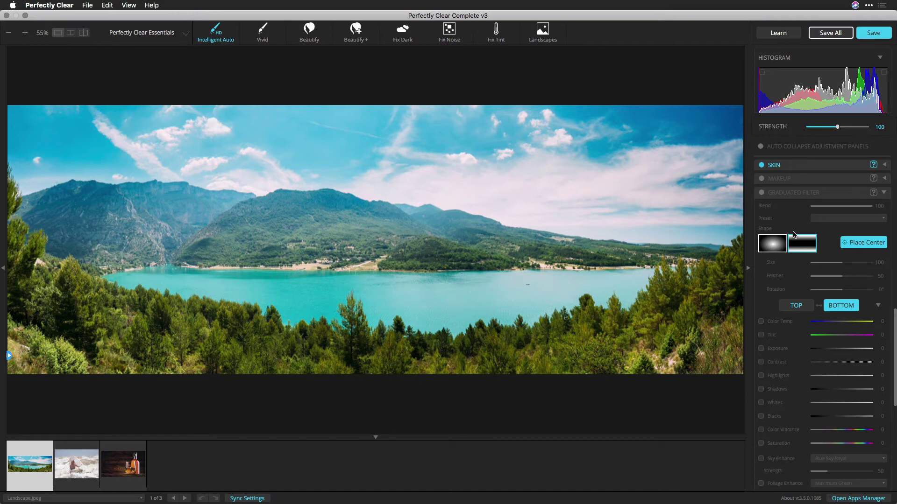
left_click(803, 246)
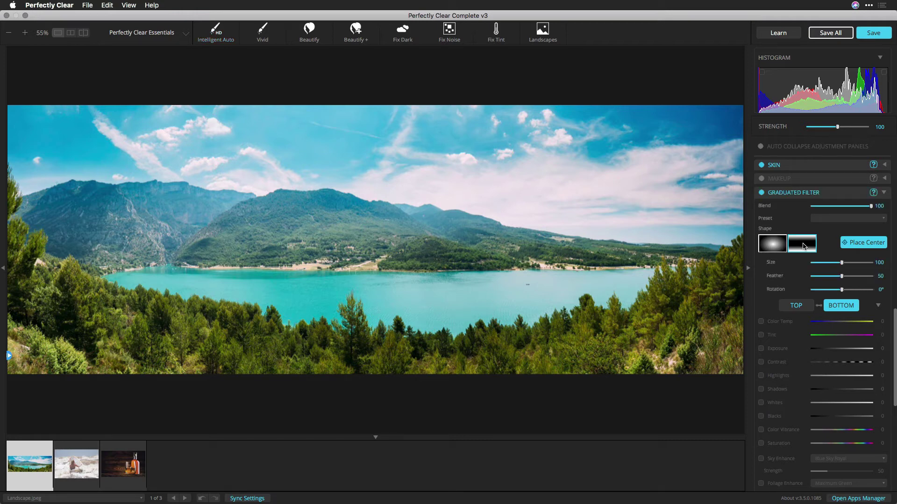
left_click(860, 247)
Step: Adjust the linear filter's Size and Feather, settling on Size 60 with no feather
left_click_drag(842, 263, 859, 268)
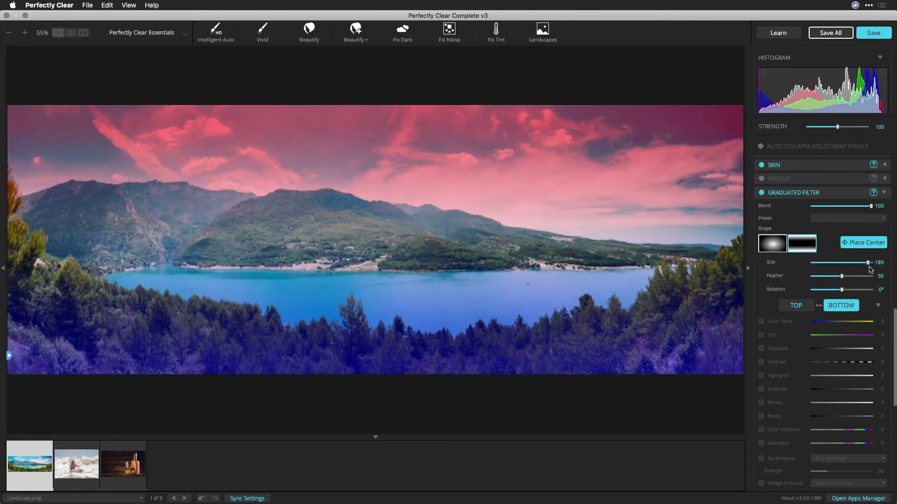
left_click_drag(869, 269, 808, 270)
left_click(836, 278)
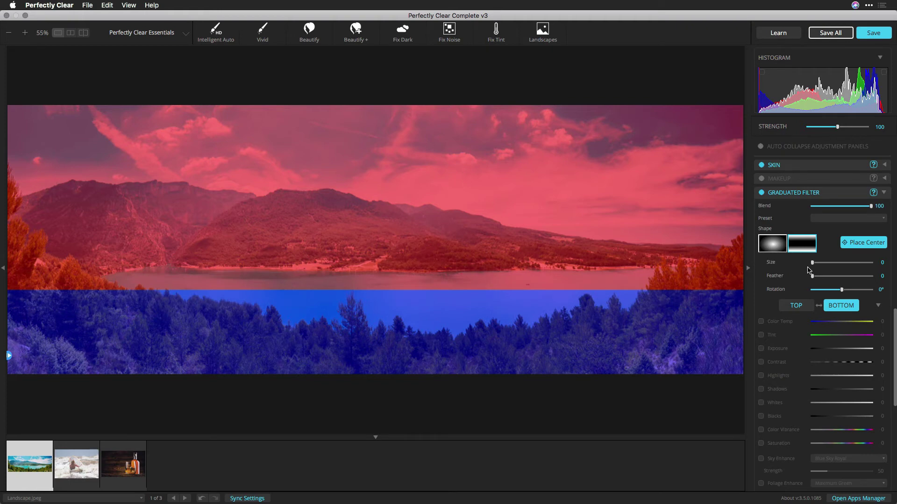
left_click_drag(808, 270, 807, 268)
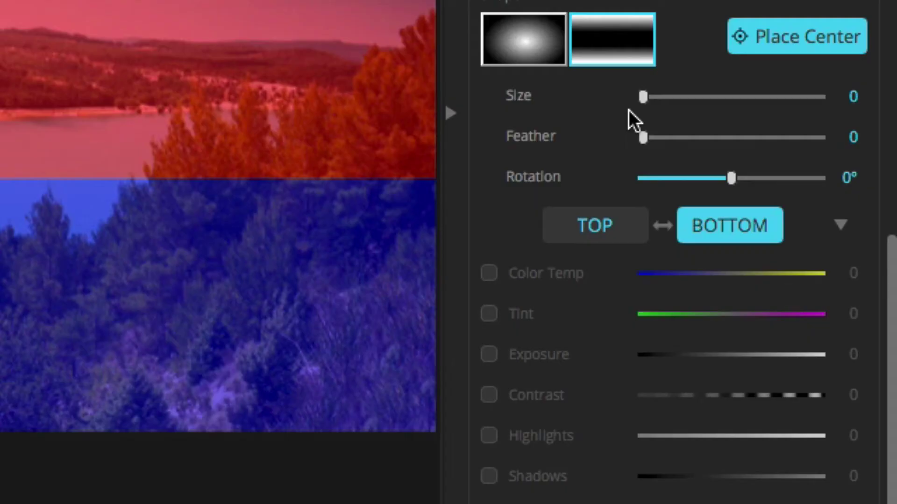
left_click_drag(634, 111, 709, 105)
mouse_move(834, 266)
left_mouse_down()
mouse_move(804, 269)
mouse_move(830, 266)
left_mouse_up()
Step: Centre the linear filter on the lake, then set Size 102 and Feather 16
left_click(850, 243)
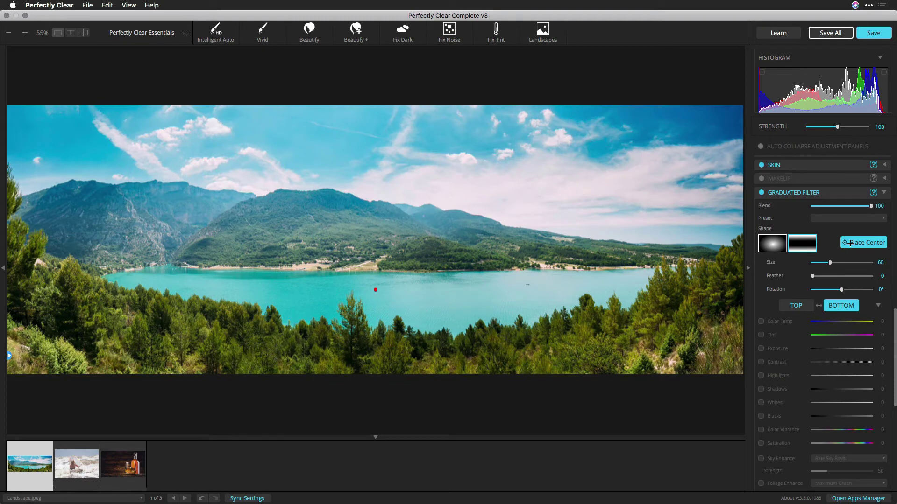
left_click(380, 239)
left_click_drag(830, 263, 821, 276)
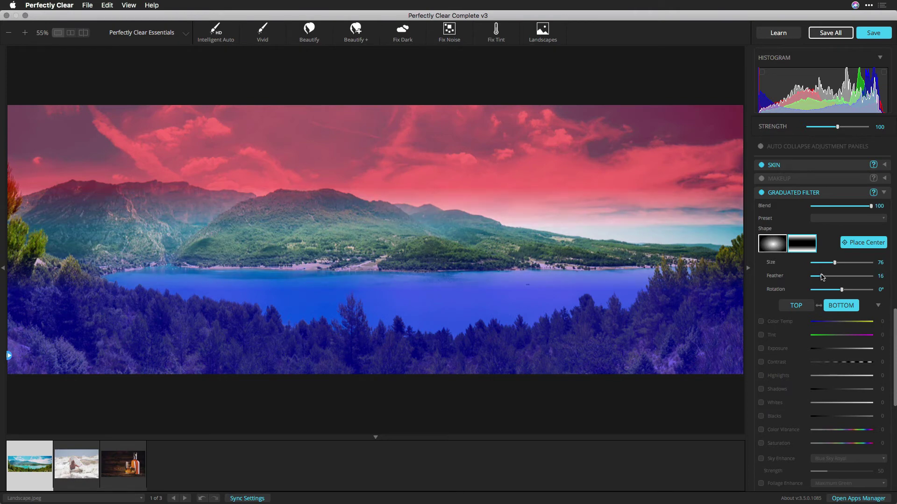
left_click_drag(822, 277, 842, 266)
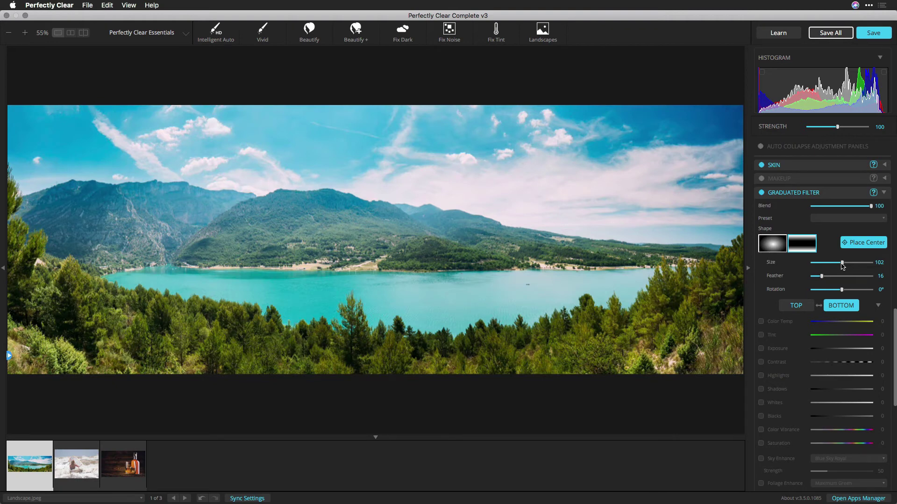
Step: Widen the filter to Size 200 with Feather 43, then cool and slightly darken the top region
left_click_drag(843, 265, 845, 291)
left_click_drag(821, 276, 833, 277)
left_click(799, 304)
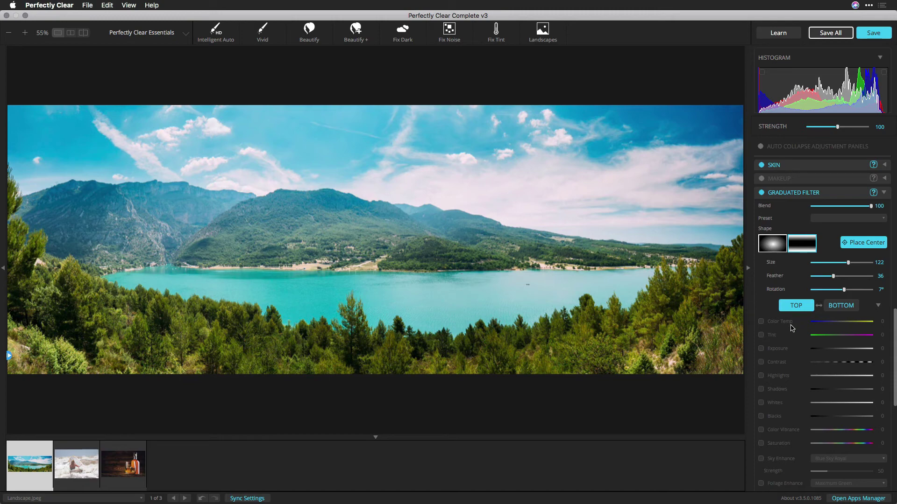
left_click(840, 323)
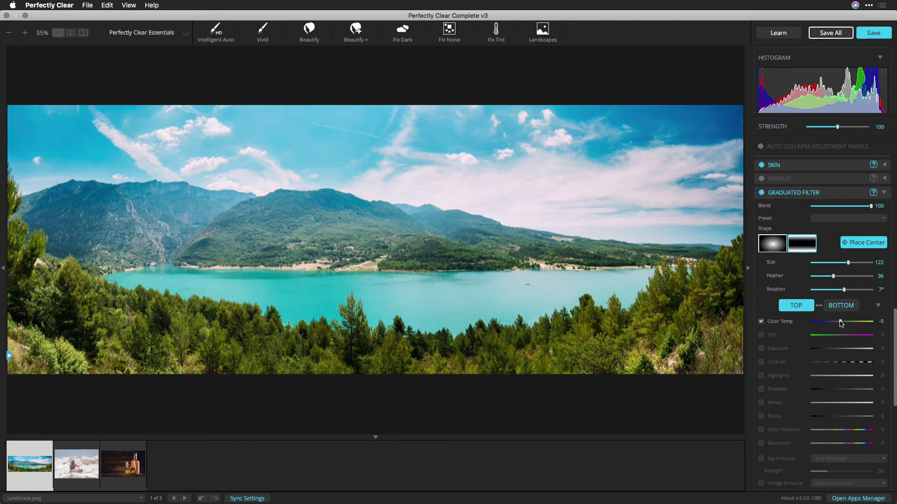
mouse_move(840, 323)
left_mouse_down()
mouse_move(813, 329)
mouse_move(847, 328)
mouse_move(836, 329)
left_mouse_up()
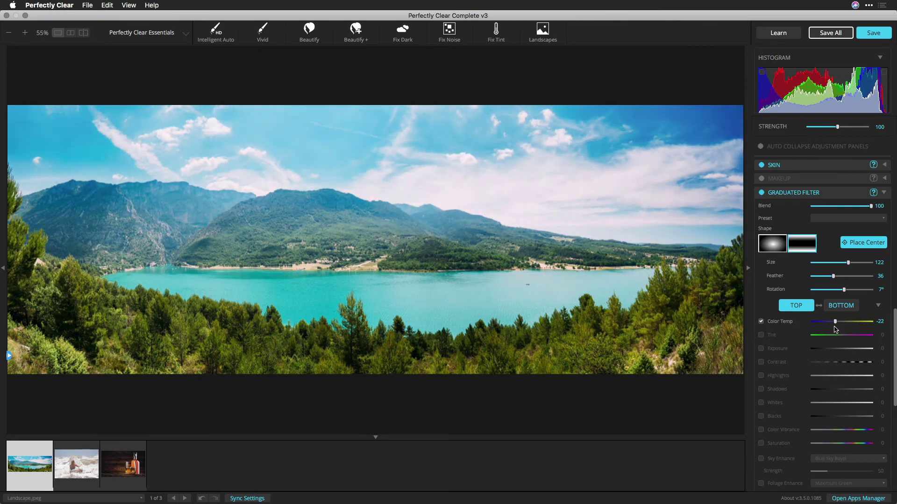
left_click(835, 348)
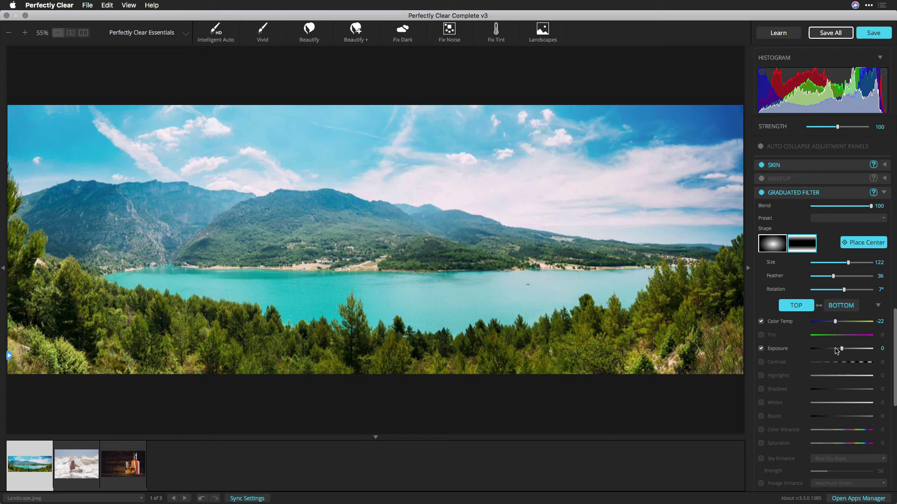
left_click_drag(842, 350, 836, 352)
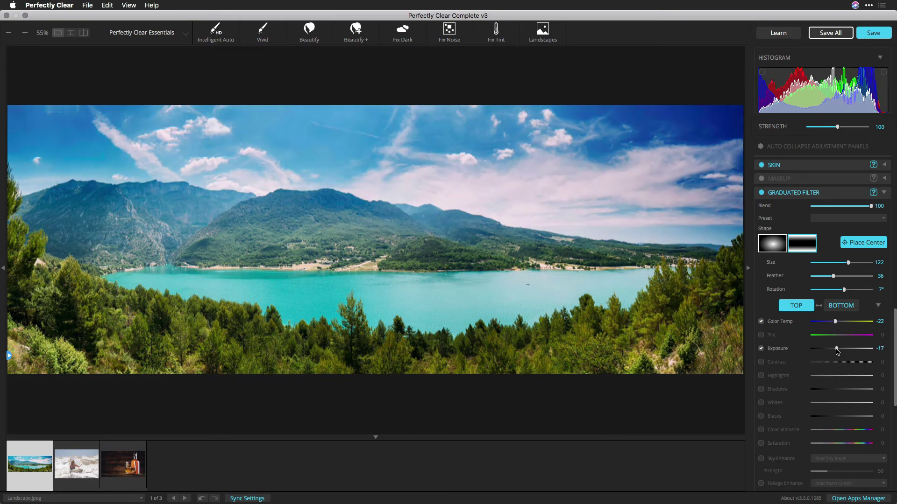
Step: Compare with the filter off, then set top Highlights to -92 and Whites to 100
left_click(762, 194)
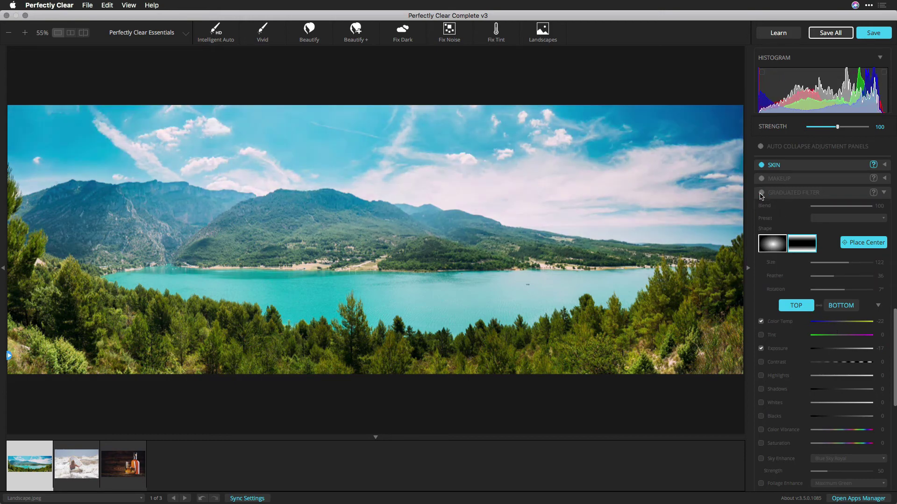
left_click(761, 193)
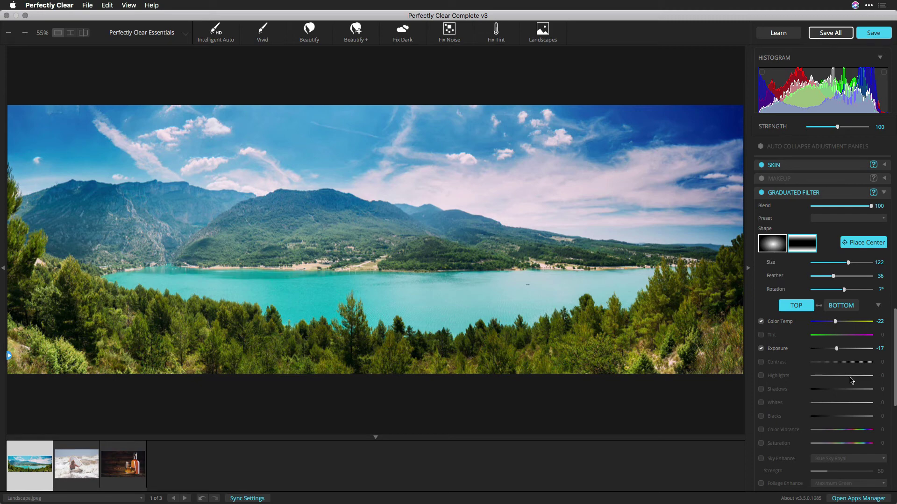
left_click_drag(850, 376, 814, 377)
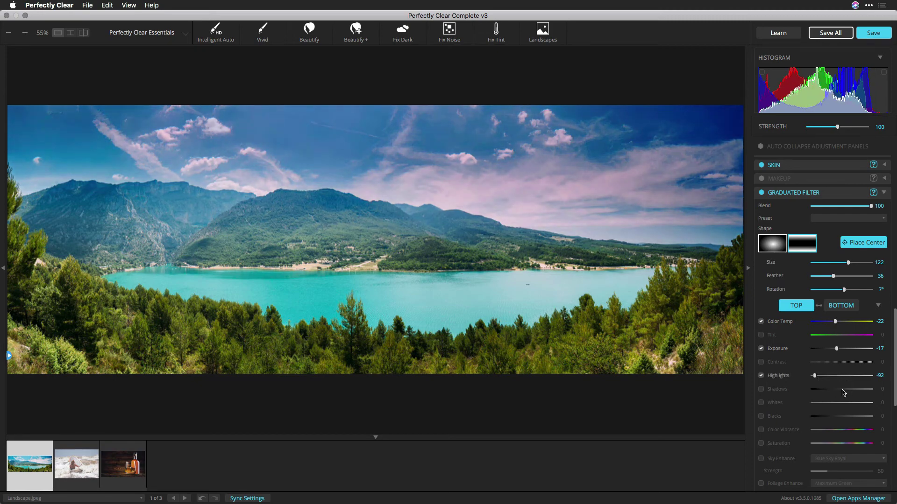
left_click_drag(856, 401, 872, 403)
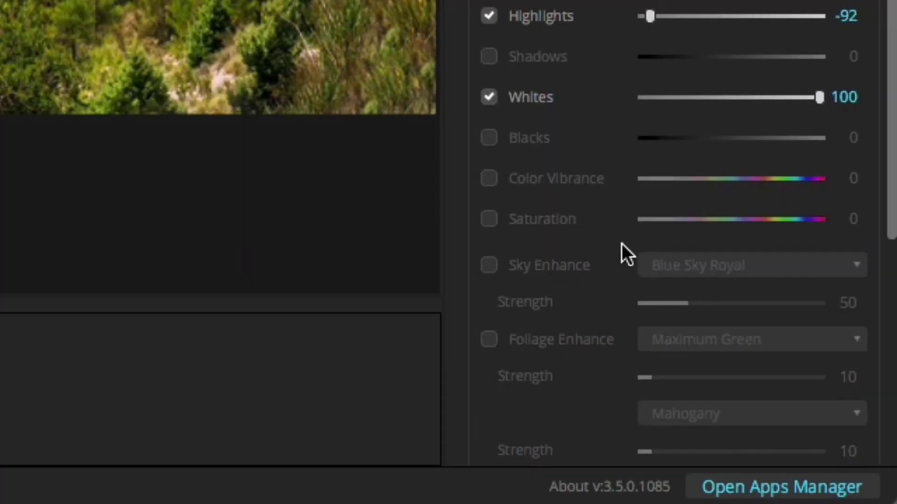
Step: Enable Sky Enhance for the top region and try the Blue Sky sky presets
left_click(587, 266)
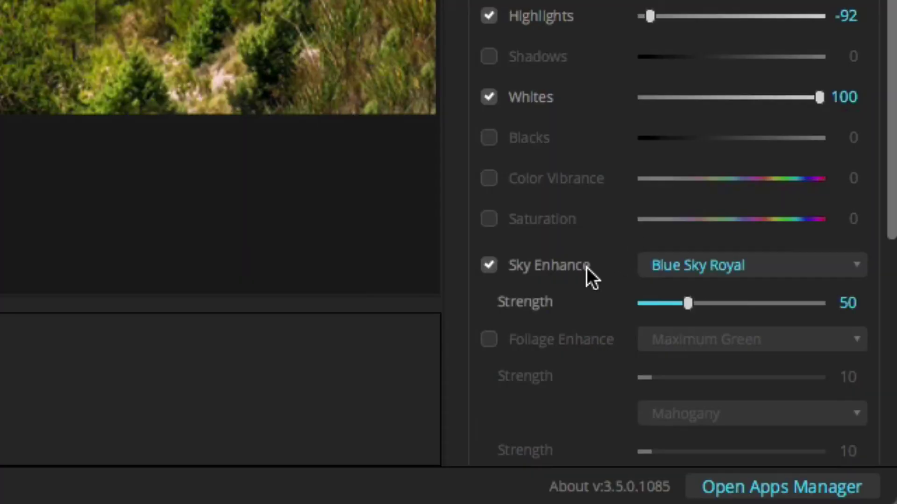
left_click(690, 269)
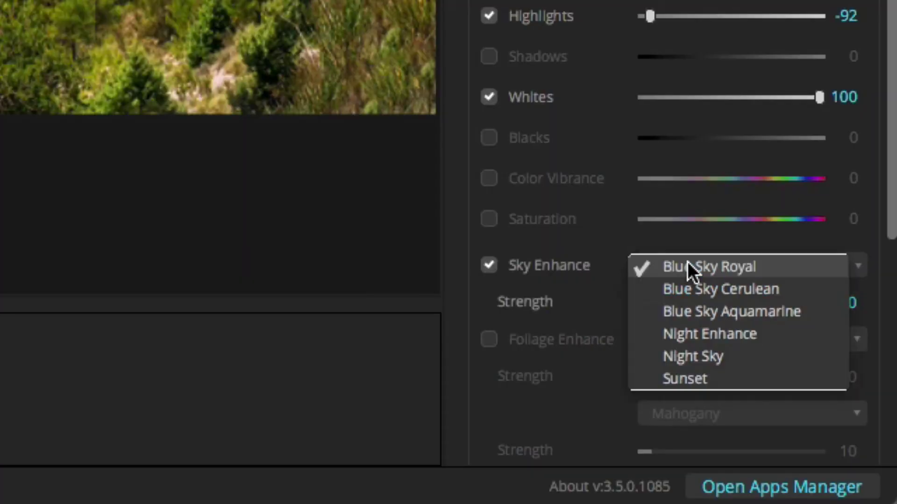
left_click(695, 279)
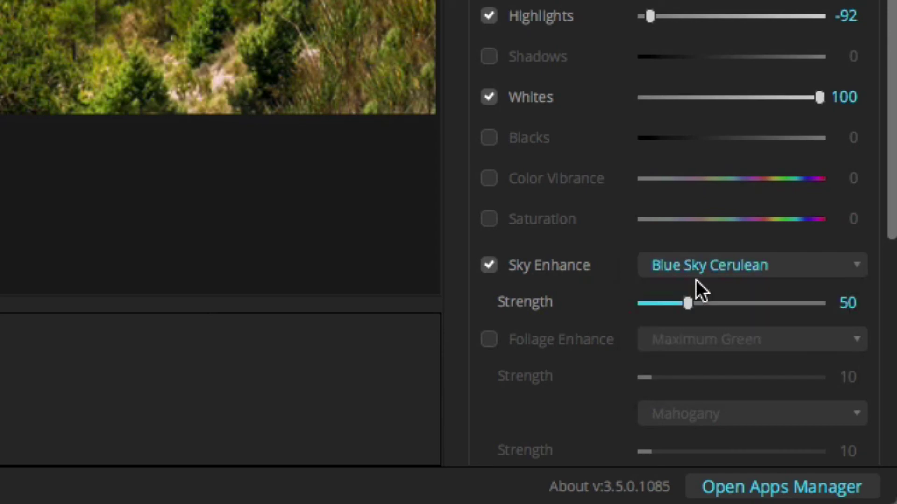
left_click(696, 268)
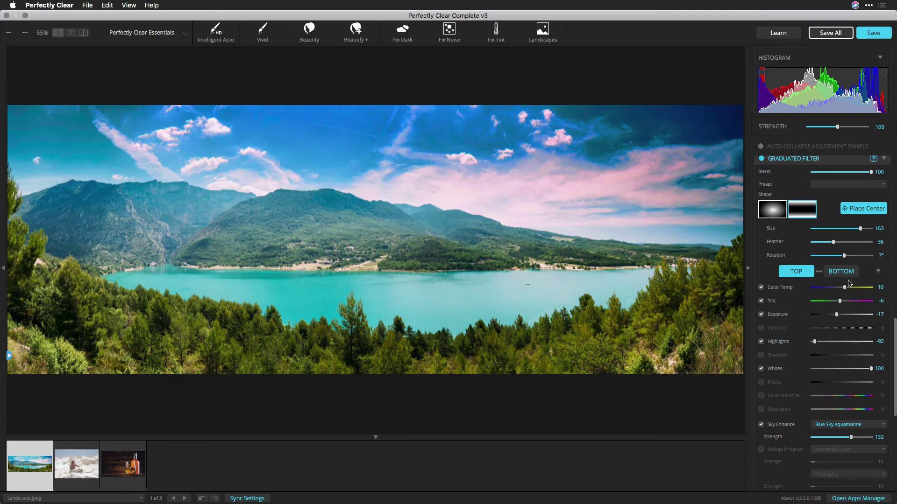
Step: On the filter's bottom region, set Exposure -13, Contrast 35, Shadows 100 and Blacks -38
left_click(843, 275)
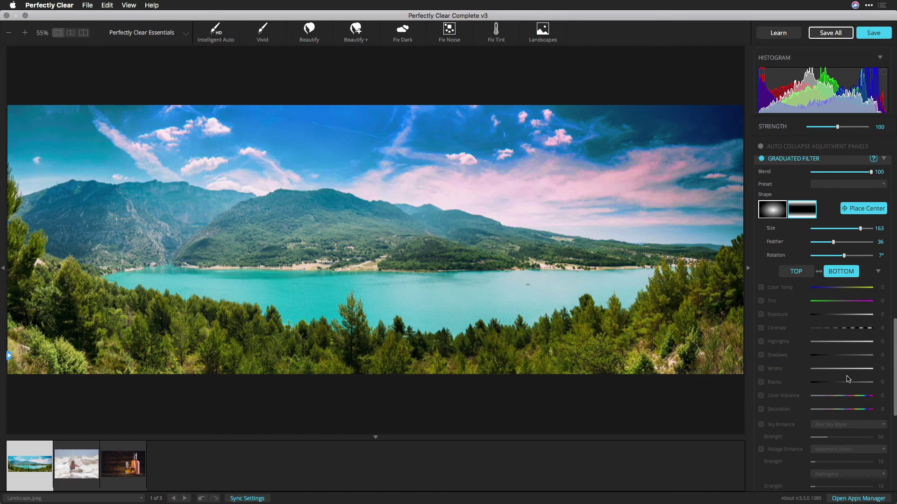
left_click(826, 317)
left_click_drag(839, 319, 838, 319)
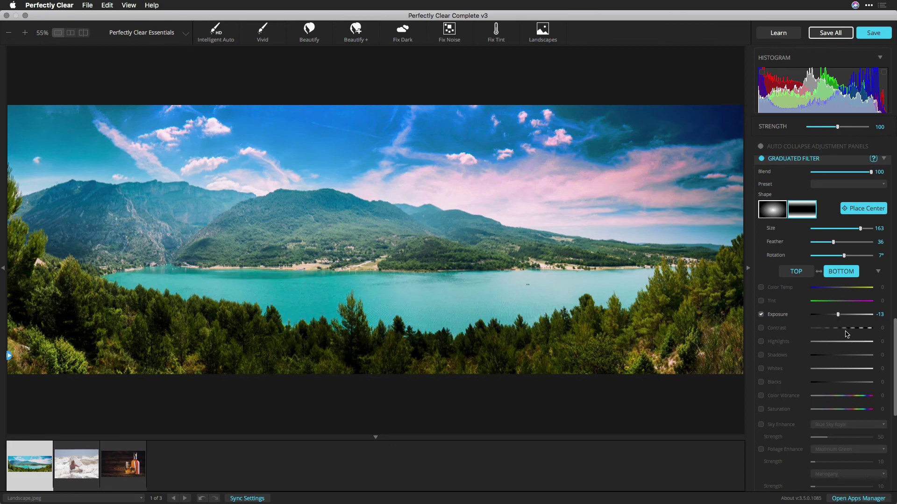
left_click(849, 332)
mouse_move(849, 332)
left_mouse_down()
mouse_move(873, 332)
mouse_move(795, 342)
mouse_move(852, 344)
left_mouse_up()
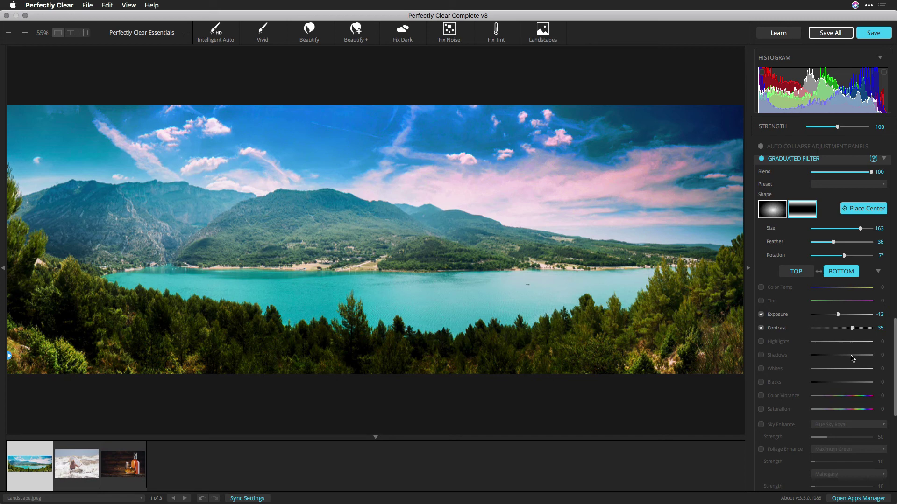
left_click_drag(842, 359, 874, 355)
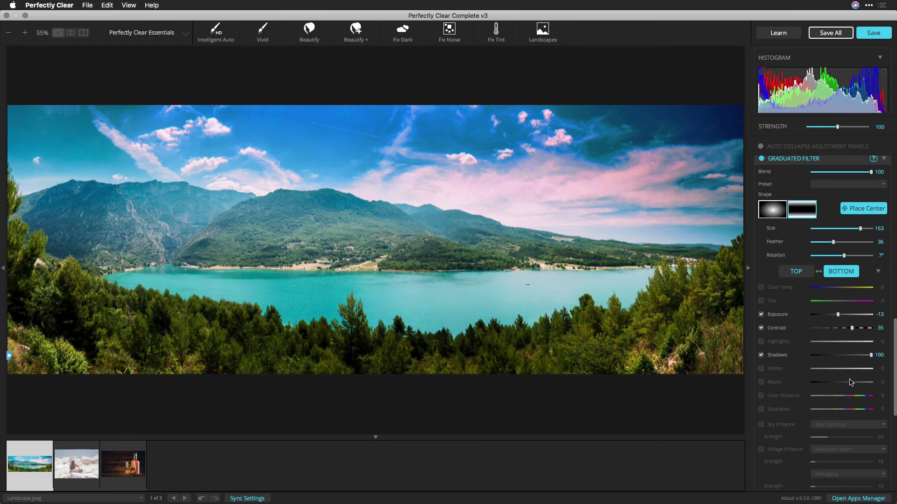
left_click_drag(849, 384, 830, 384)
Step: Enable Foliage Enhance with the Evergreen preset at strength 148
left_click(784, 450)
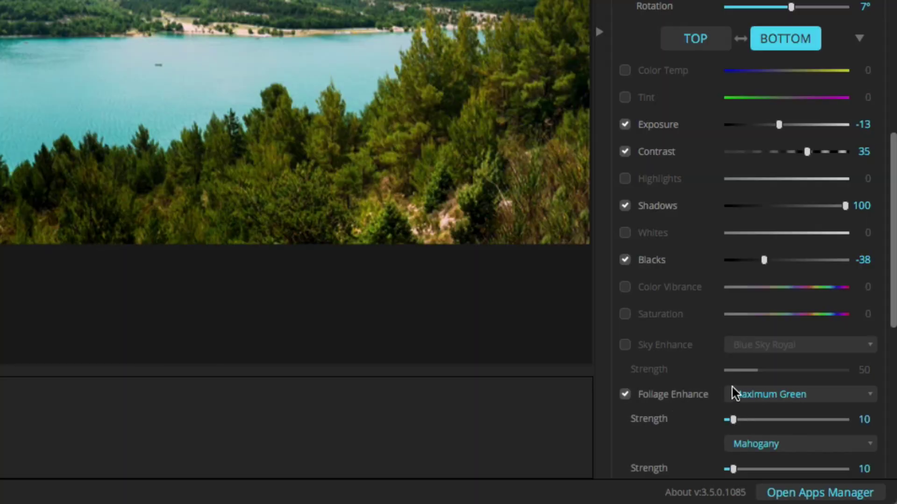
left_click_drag(766, 415, 783, 432)
left_click(773, 396)
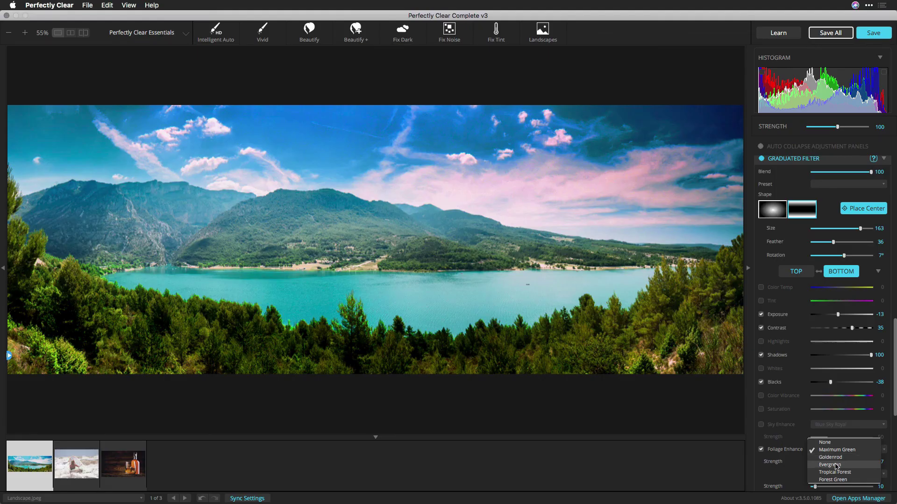
left_click(835, 466)
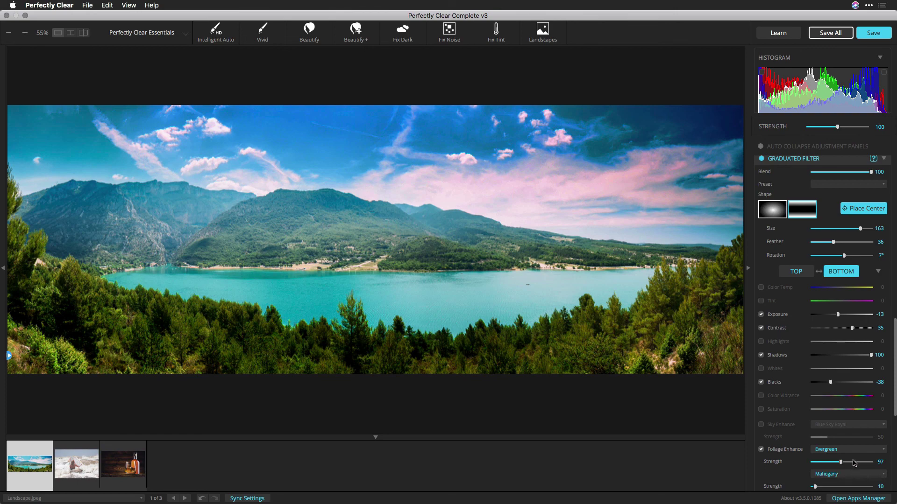
left_click(855, 461)
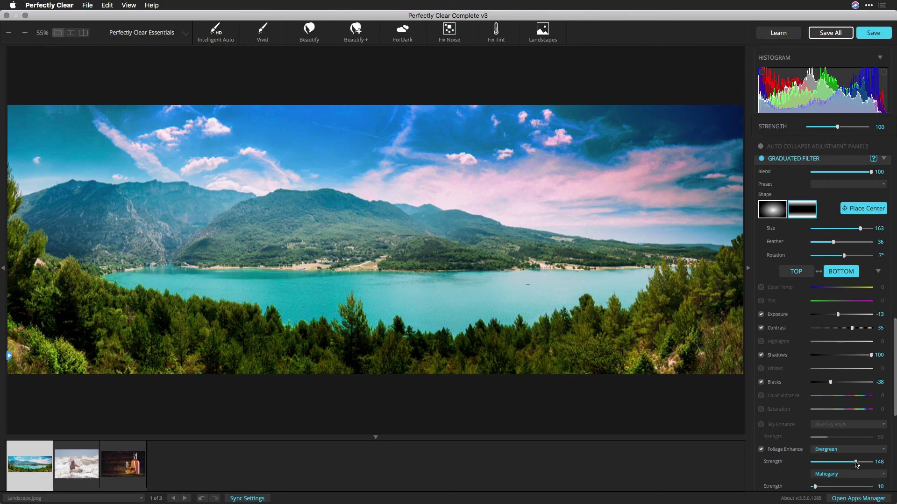
Step: Set the foliage tone to Burnt Sienna at strength 105
left_click(843, 487)
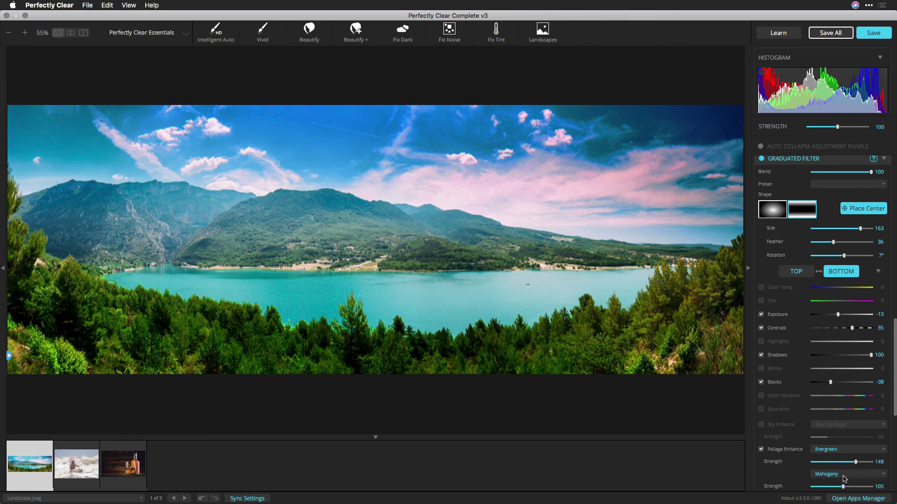
left_click(845, 475)
left_click(844, 477)
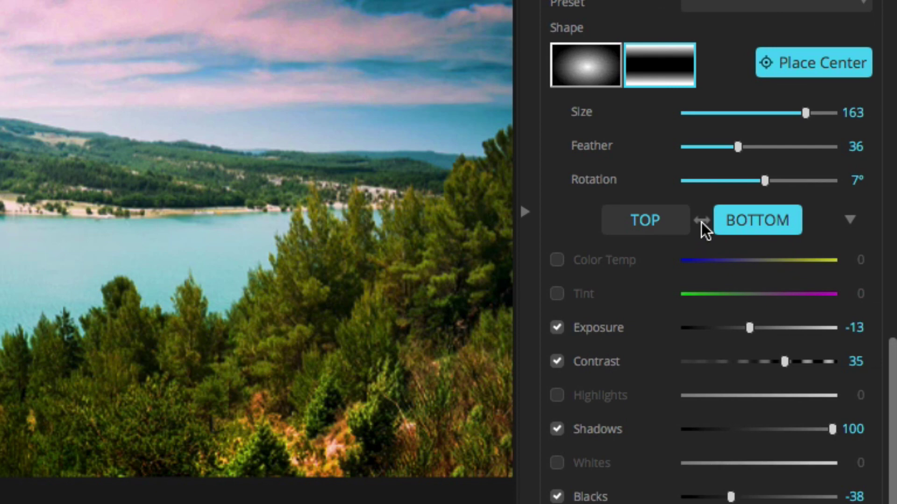
Step: Review the top and bottom region settings, then show the lake photo in split before/after view
left_click(701, 222)
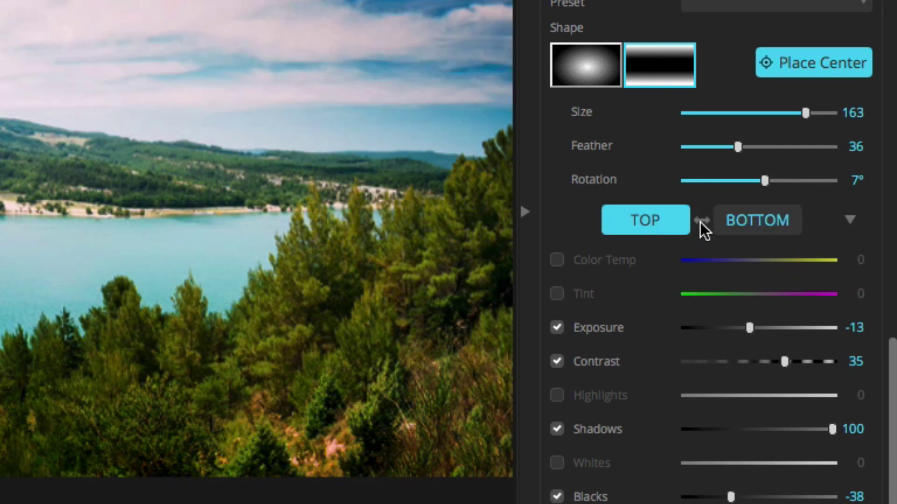
left_click(700, 222)
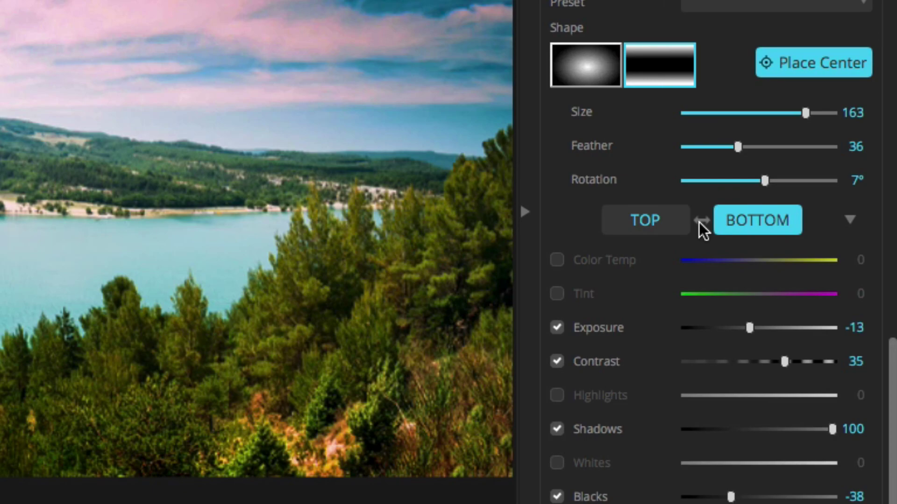
left_click(701, 222)
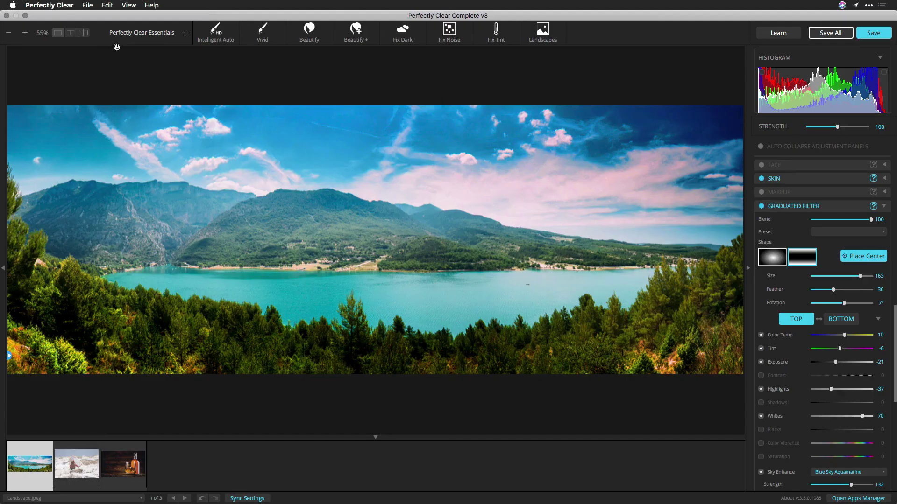
left_click(83, 33)
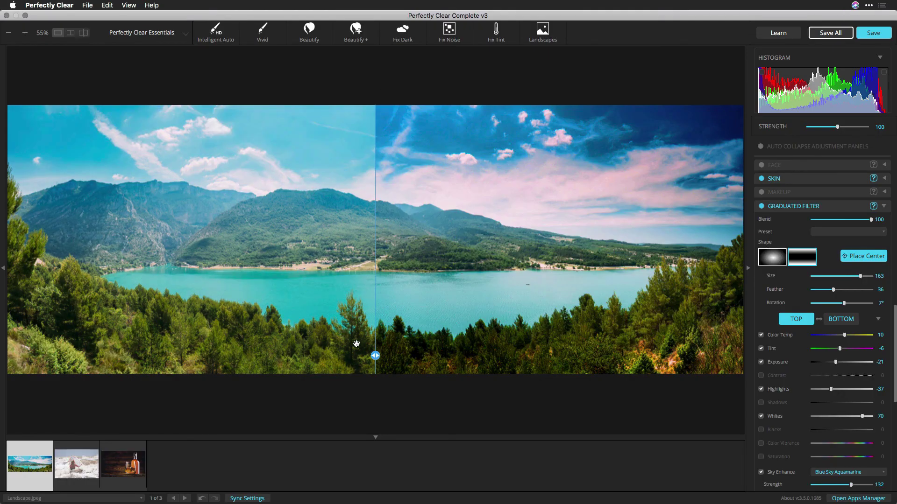